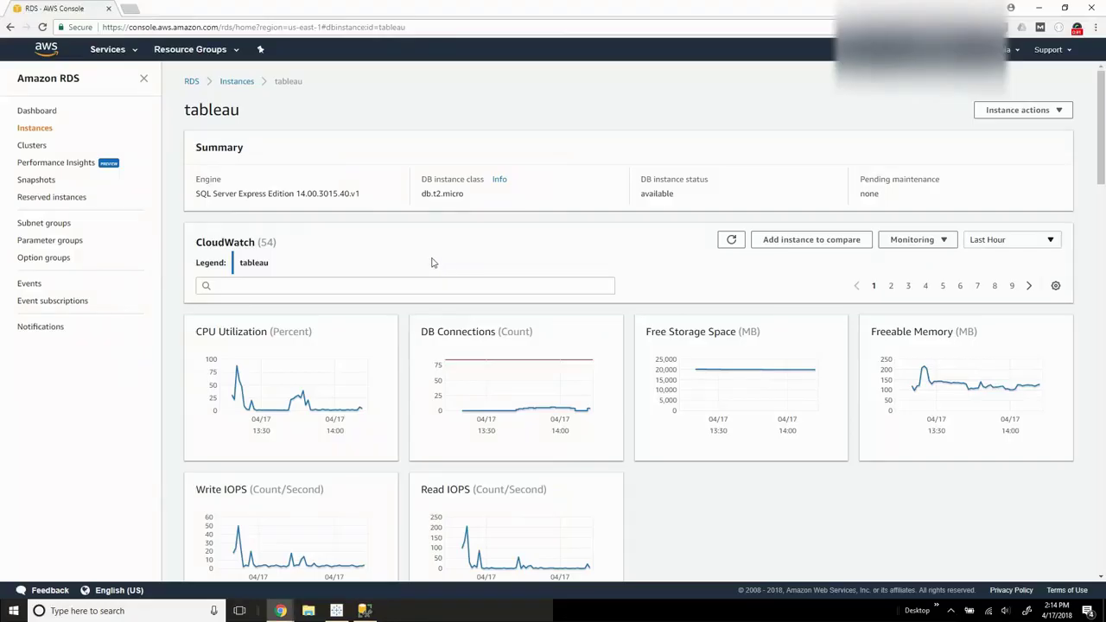
# - Highlight the SQL Server engine version, then copy the tableau instance's endpoint address
pyautogui.moveTo(363, 197); pyautogui.dragTo(194, 198)
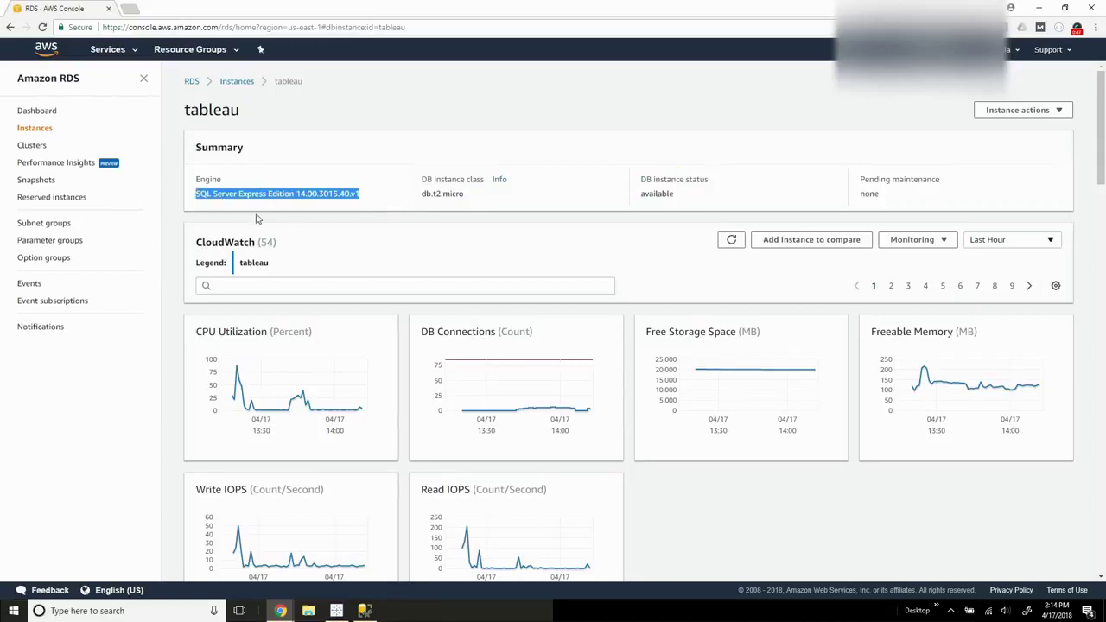
pyautogui.scroll(-2, 244, 232)
pyautogui.scroll(-3, 302, 279)
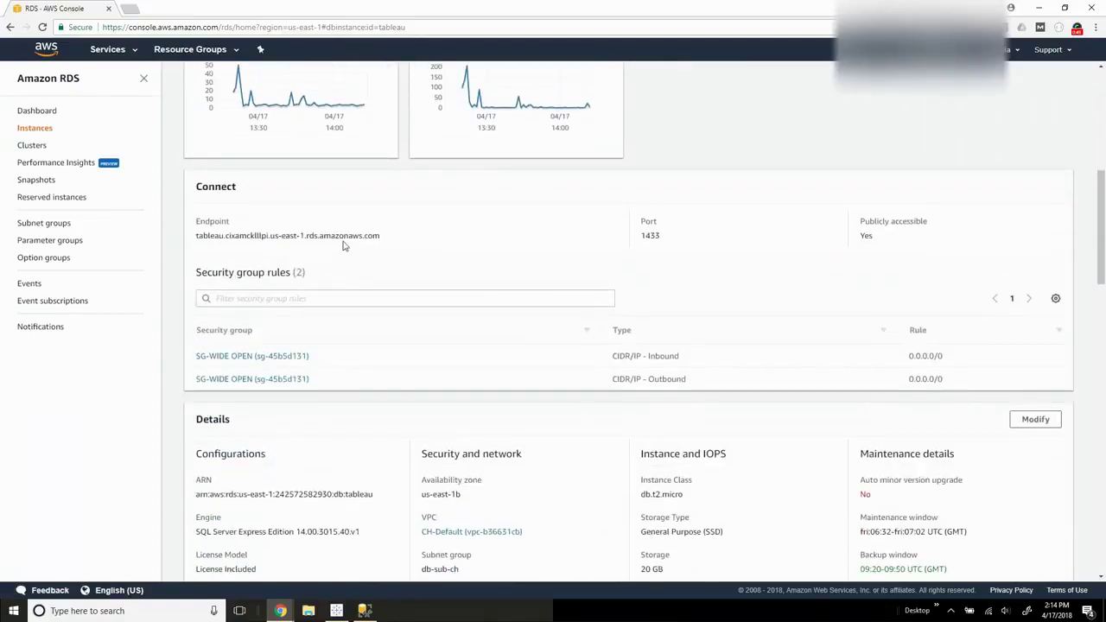
pyautogui.moveTo(379, 235); pyautogui.dragTo(194, 237)
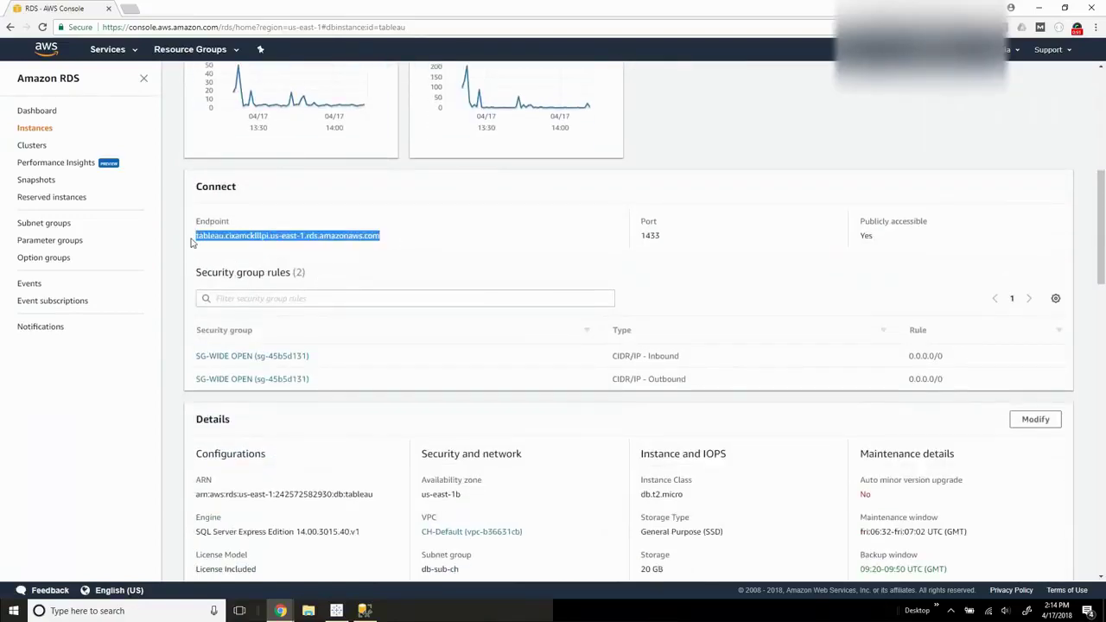
pyautogui.rightClick(201, 235)
pyautogui.click(215, 245)
# - Re-run the SELECT on [tableau].[dbo].[customer] in SSMS (599 rows), then bring Tableau forward
pyautogui.click(364, 610)
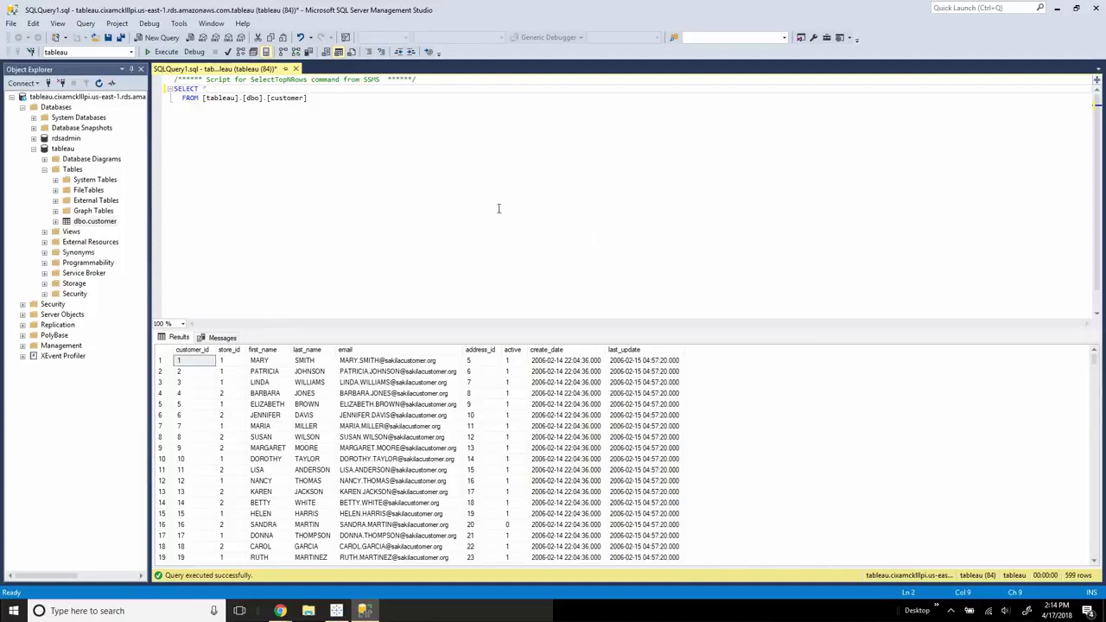
pyautogui.press('F5')
pyautogui.press('F5')
pyautogui.click(336, 609)
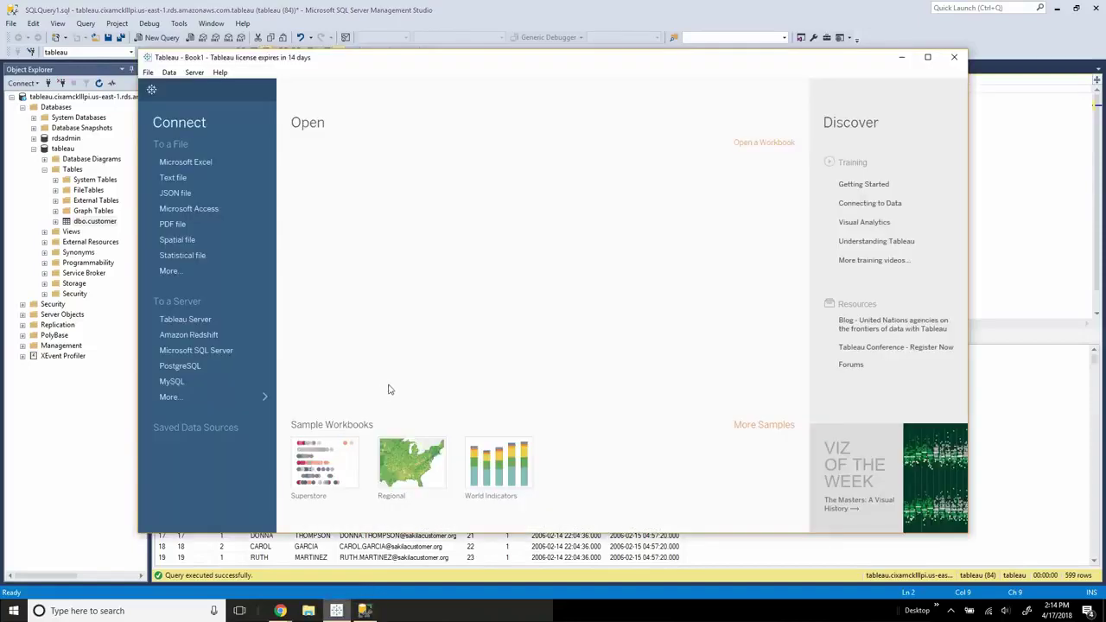
# - Maximize Tableau and start a new Microsoft SQL Server connection from the server connectors list
pyautogui.click(927, 57)
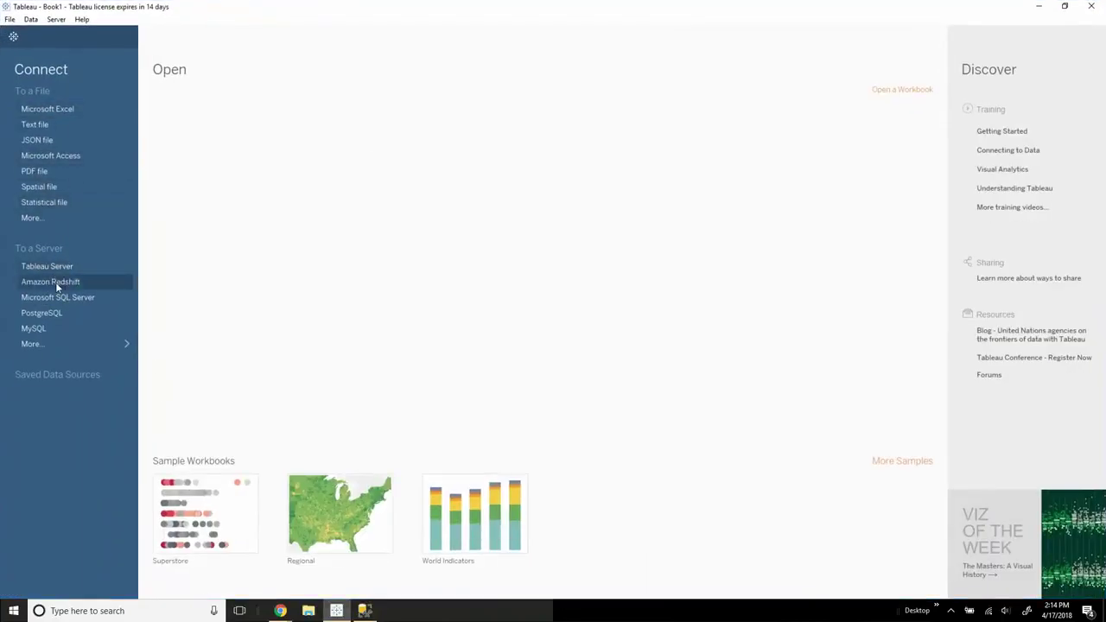
pyautogui.click(40, 345)
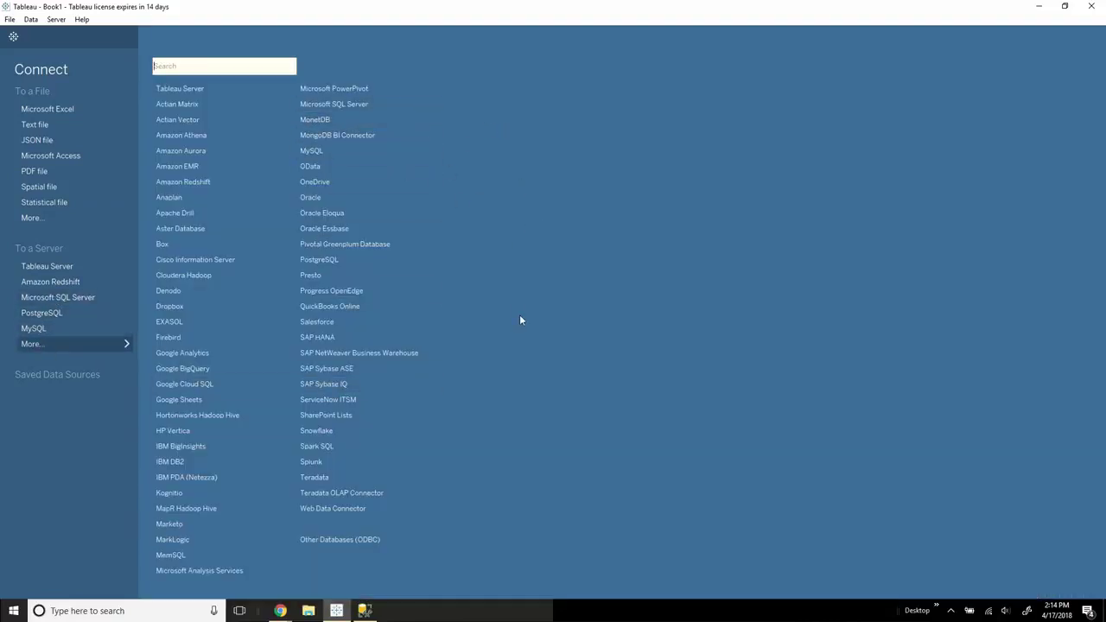
pyautogui.click(334, 105)
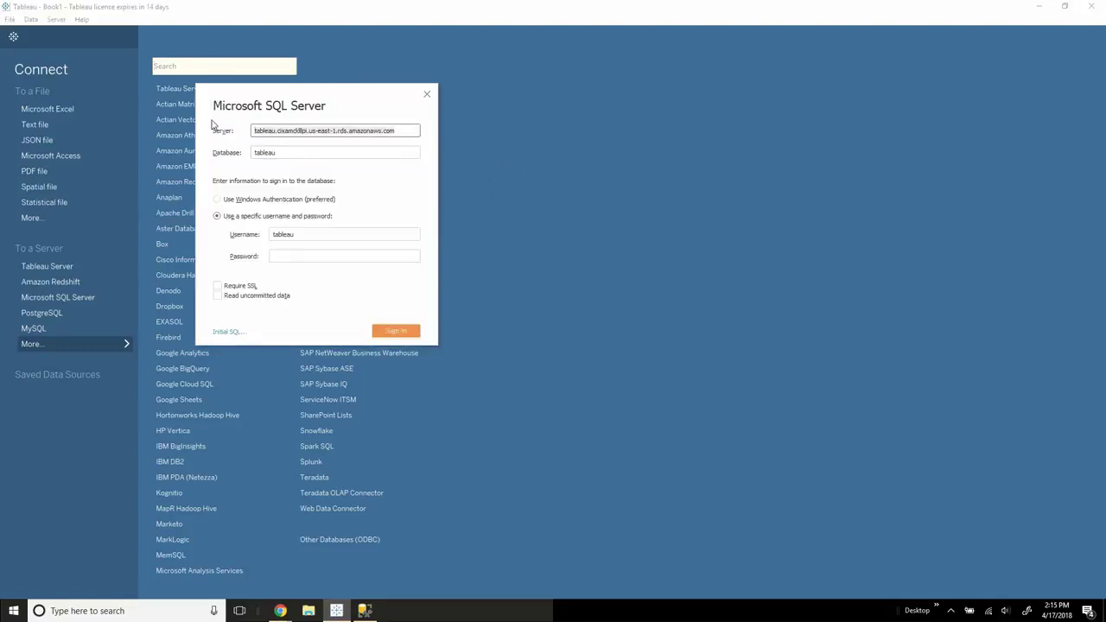
# - Check the RDS endpoint server address, enter the database password, and sign in to the tableau database
pyautogui.press('End')
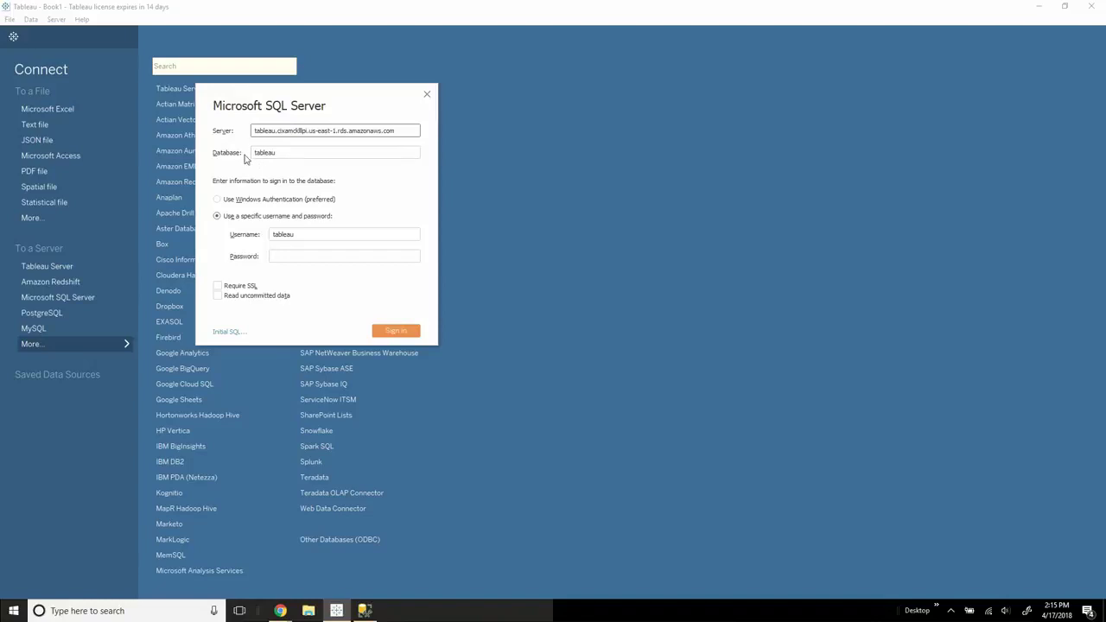
pyautogui.click(252, 155)
pyautogui.click(298, 256)
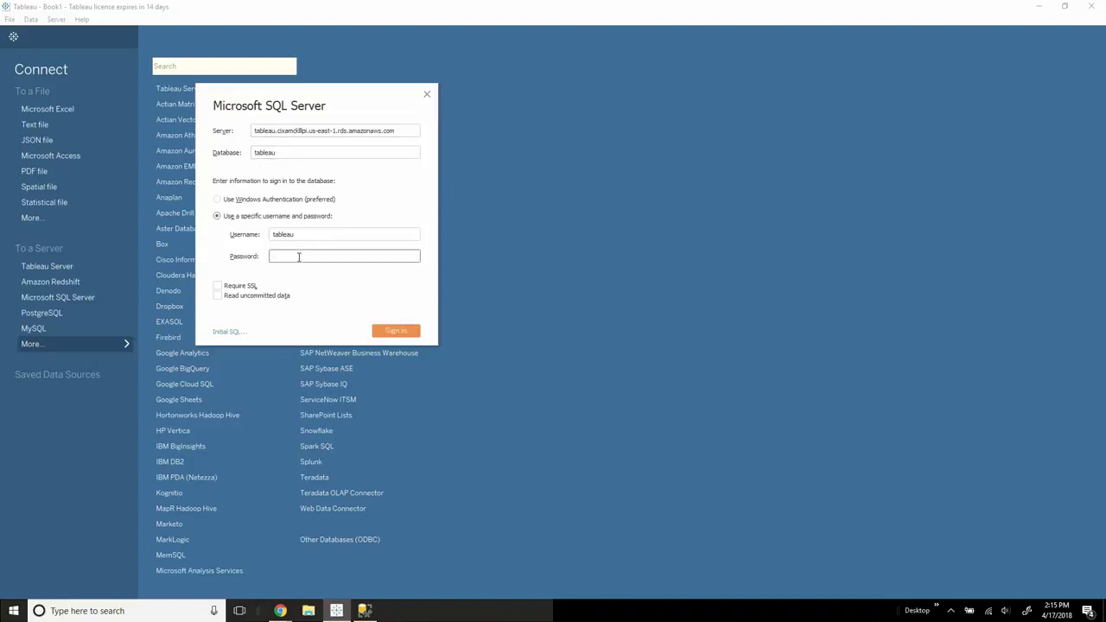
pyautogui.click(406, 330)
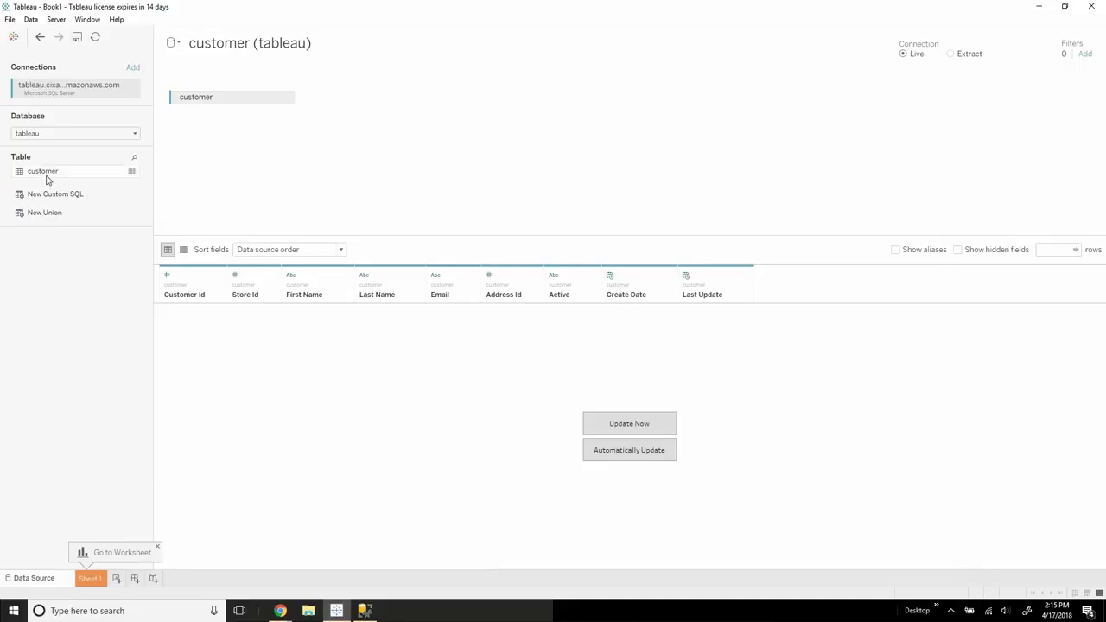
# - Update the customer table preview to load its 599 rows, then switch to Sheet 1
pyautogui.click(642, 446)
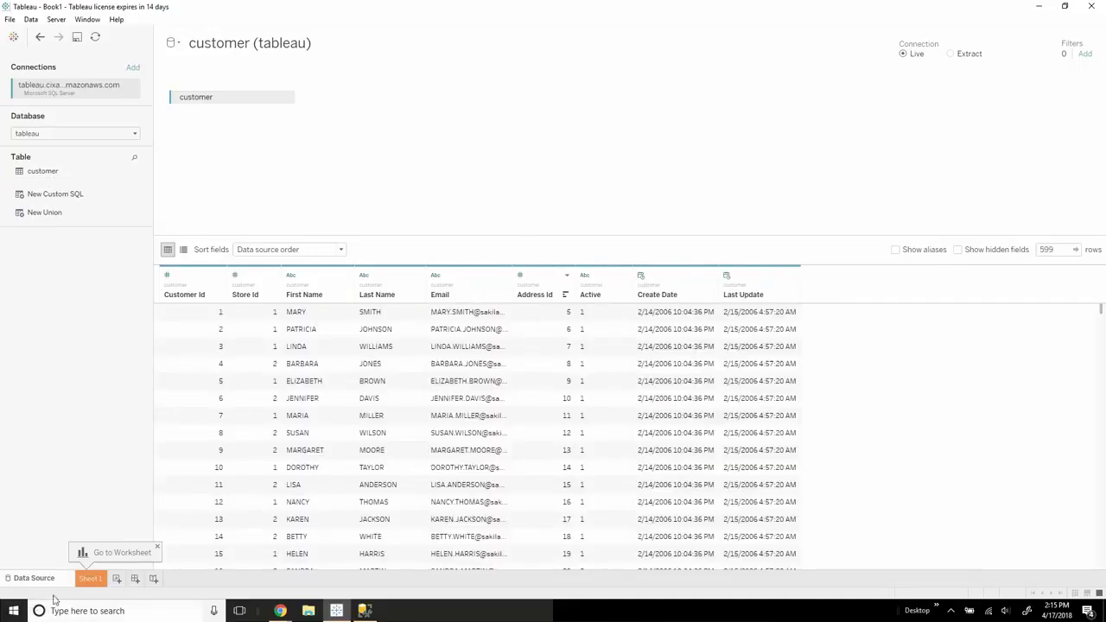
pyautogui.click(95, 580)
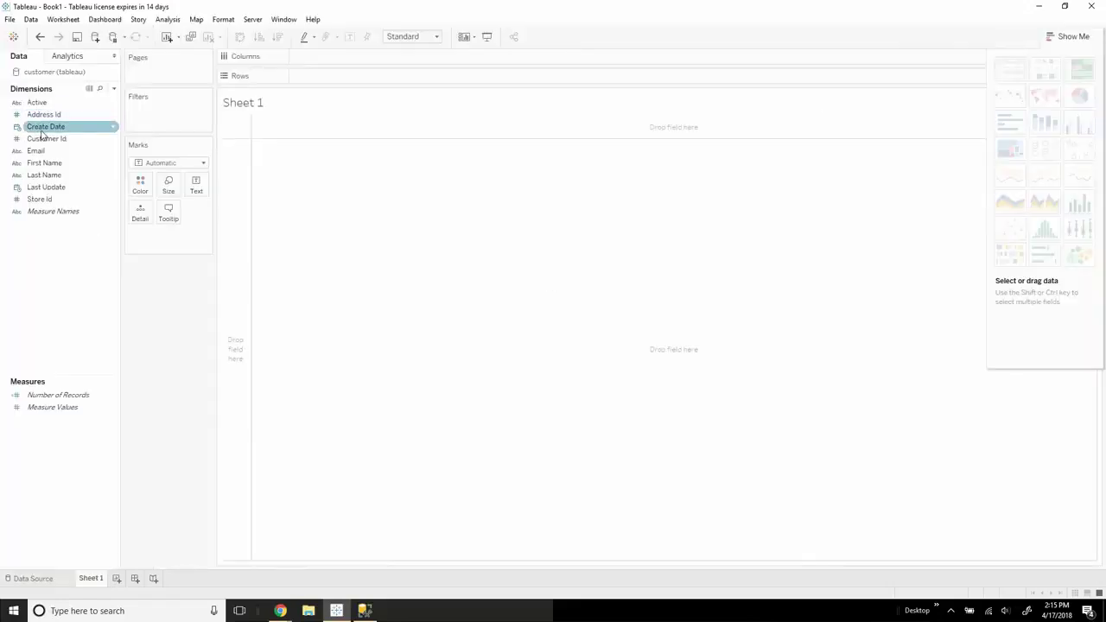
# - Put Customer Id on Columns and Number of Records on Rows to draw the bars
pyautogui.moveTo(46, 138)
pyautogui.mouseDown()
pyautogui.moveTo(361, 75)
pyautogui.moveTo(363, 57)
pyautogui.mouseUp()
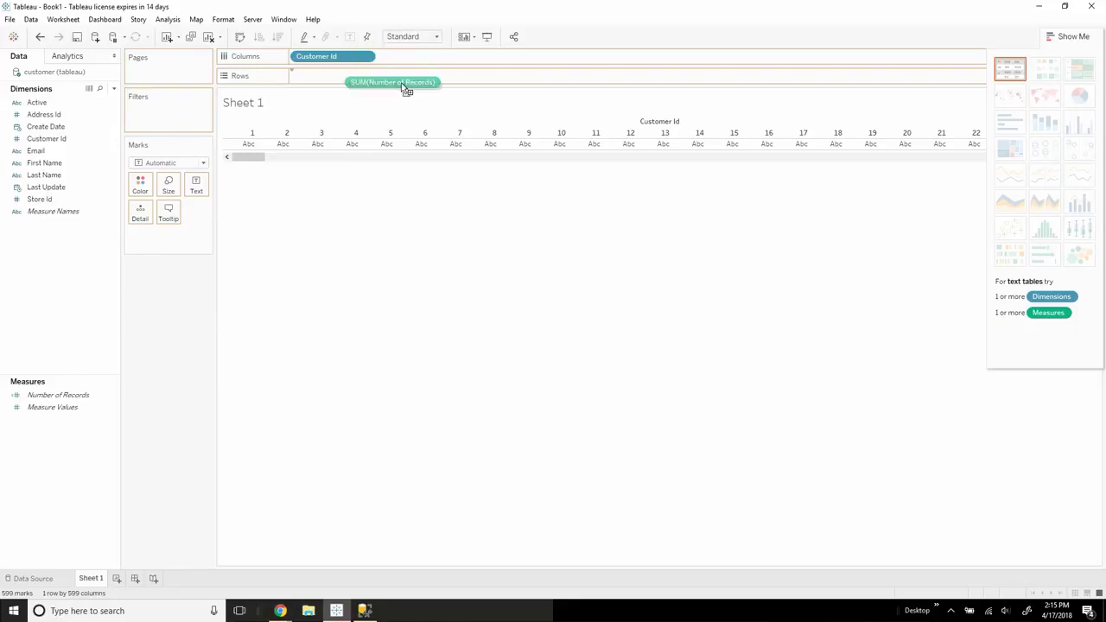
pyautogui.moveTo(82, 400); pyautogui.dragTo(400, 80)
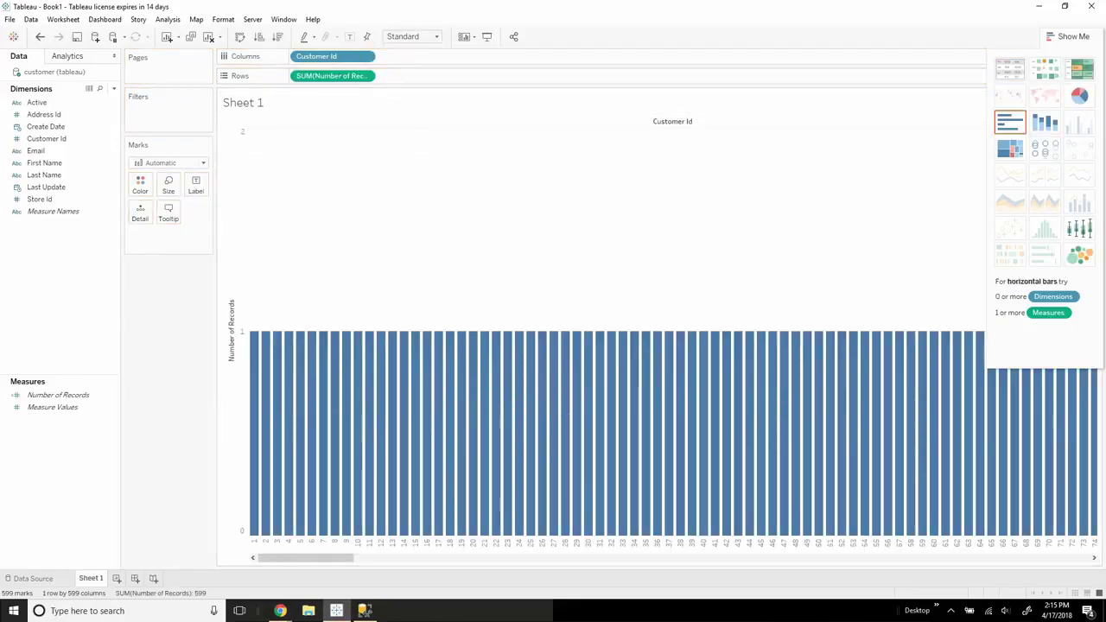
# - Alt+Tab away from Tableau back to the AWS Tableau SQL Server slides in Chrome
pyautogui.hotkey('alt', 'Tab')
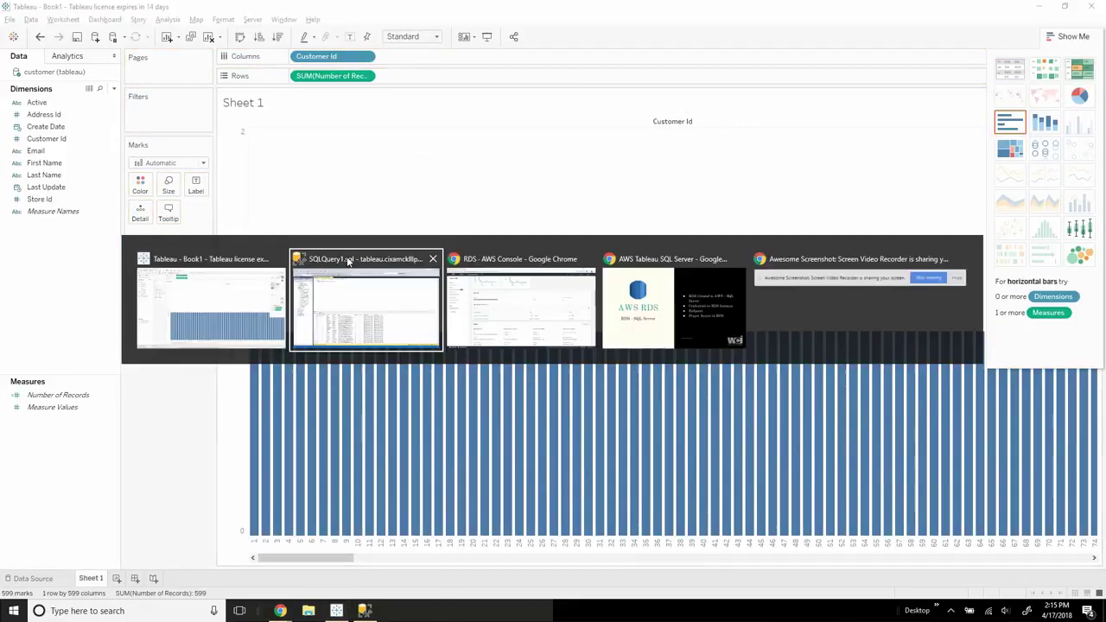